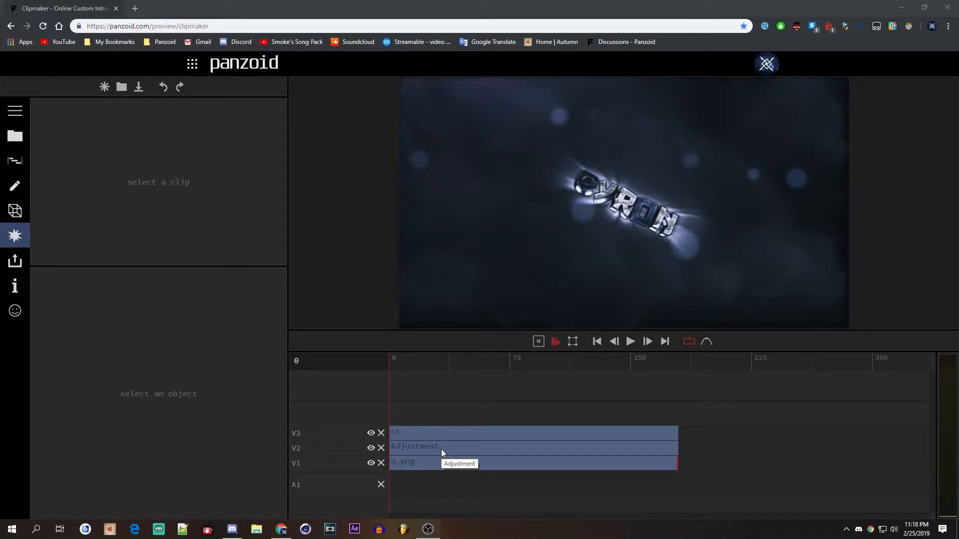
Delete the Adjustment clip from track V2 and show the Project media library
click(459, 454)
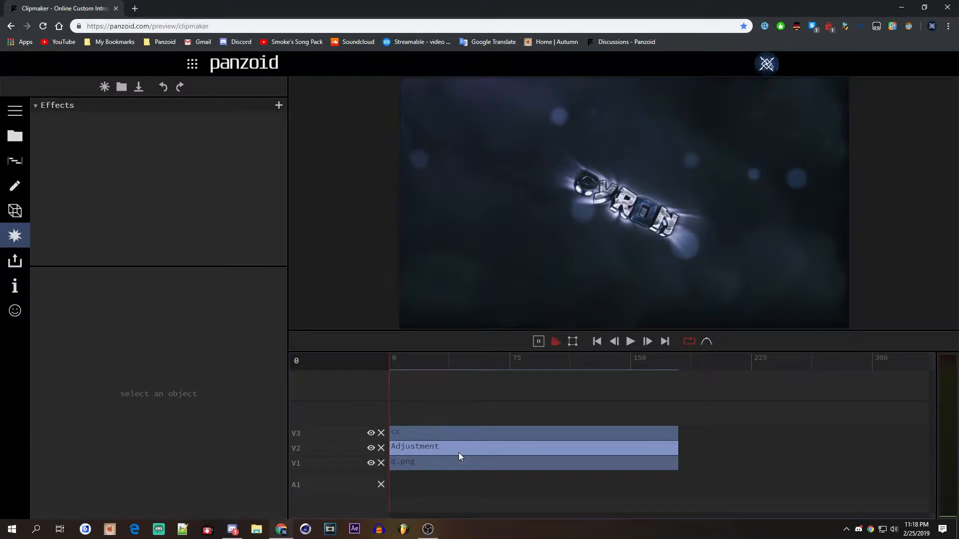
key(Delete)
click(14, 136)
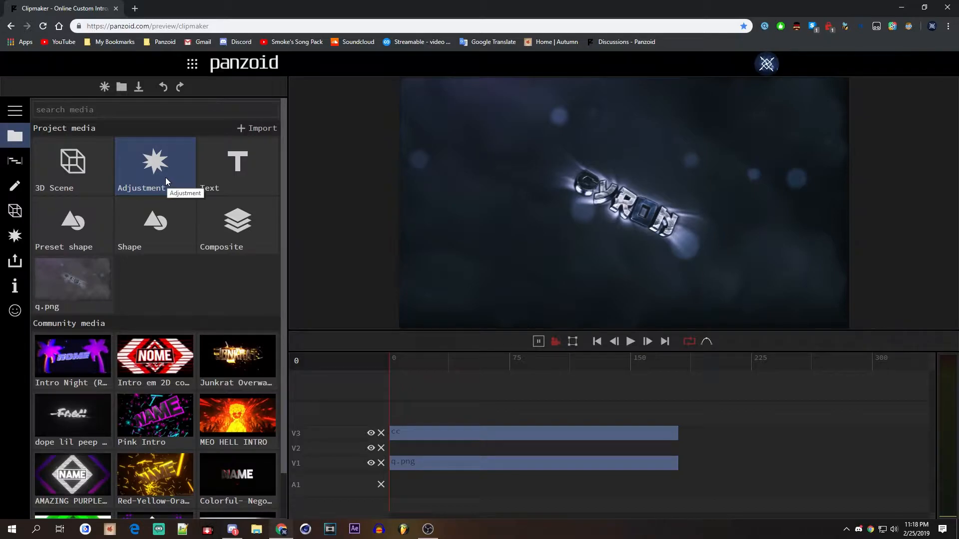
Add an Adjustment clip to V2, rename it 'Pixel Sorter' and show its effects list
mouse_move(153, 159)
mouse_down()
mouse_move(140, 192)
mouse_move(417, 443)
mouse_move(391, 456)
mouse_up()
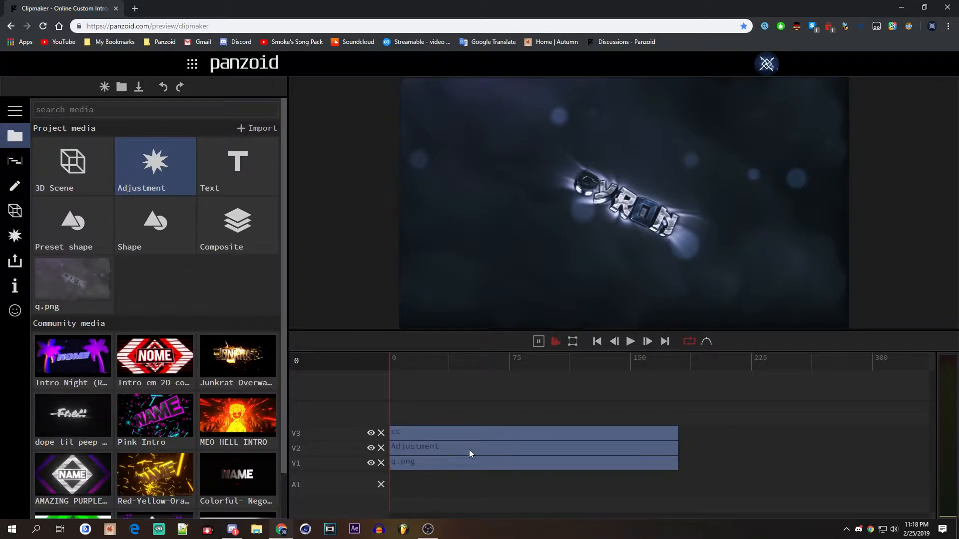
double_click(469, 448)
text(Pixel)
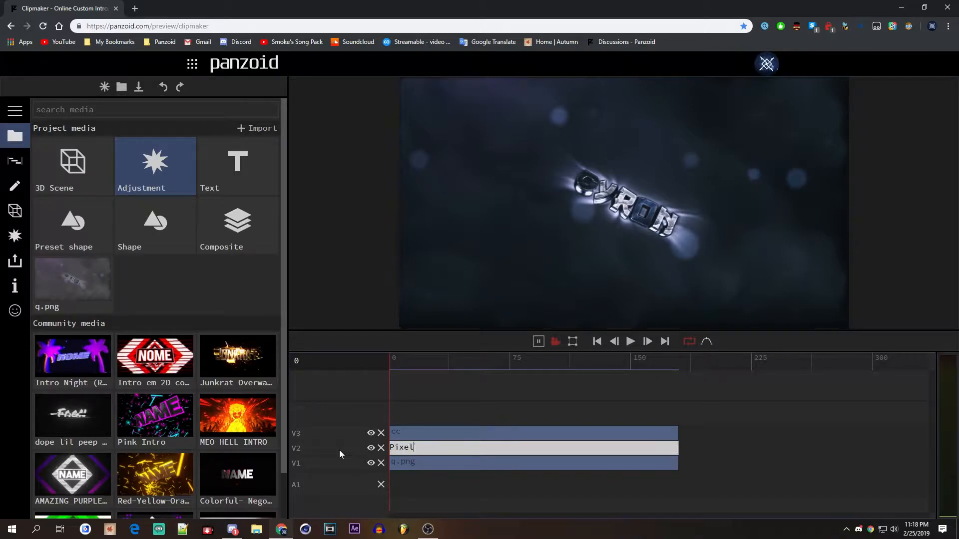
text( Sorter)
key(Return)
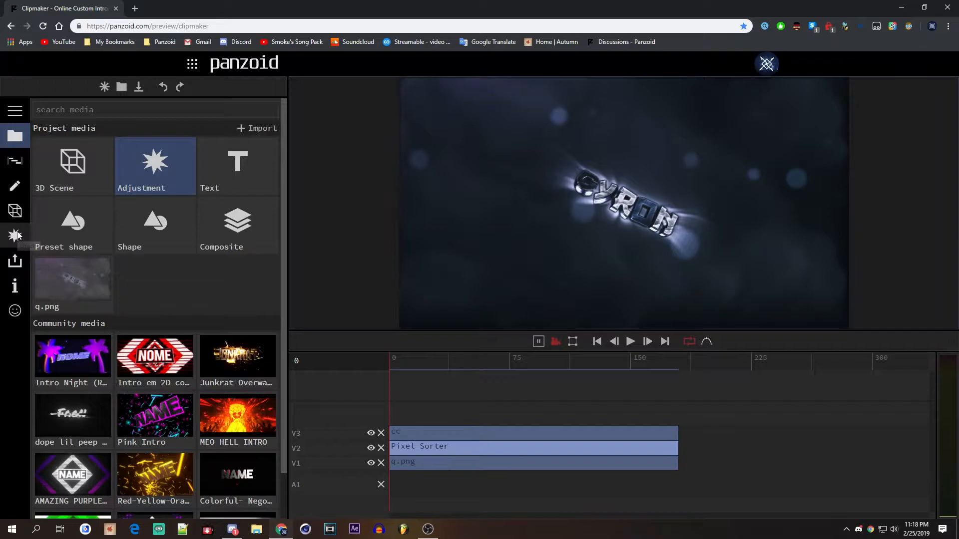
click(15, 235)
Add a Pixel Sort effect to the Pixel Sorter clip and lower its Threshold
click(278, 106)
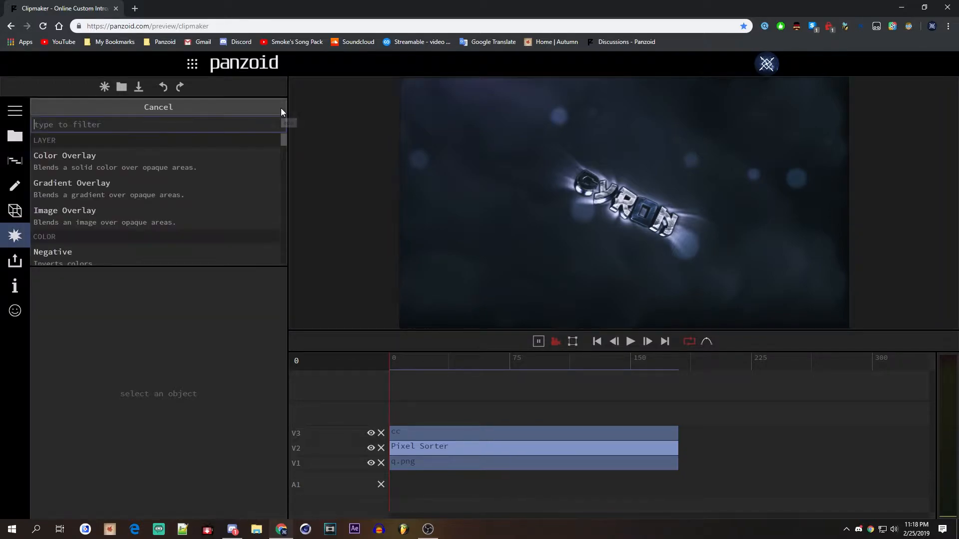
text(Pixel)
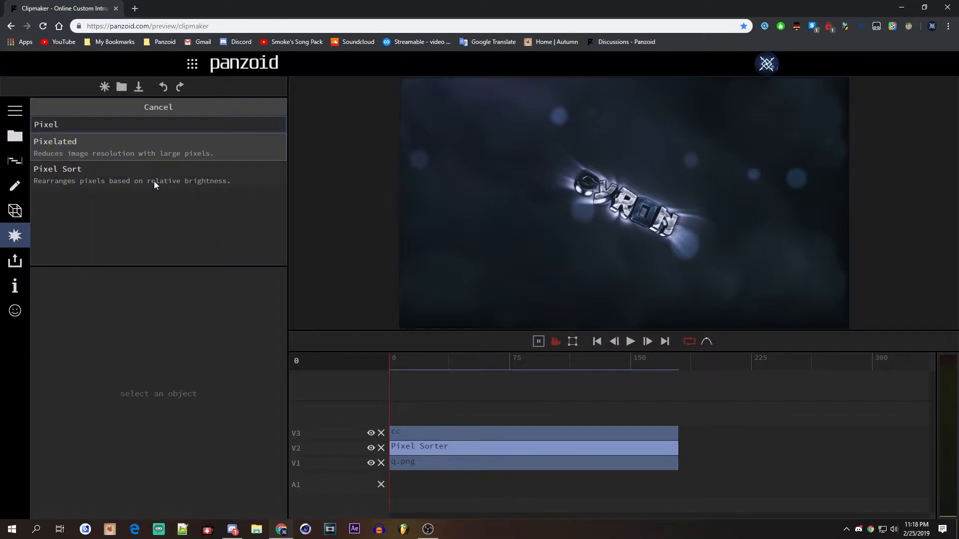
click(71, 172)
click(97, 121)
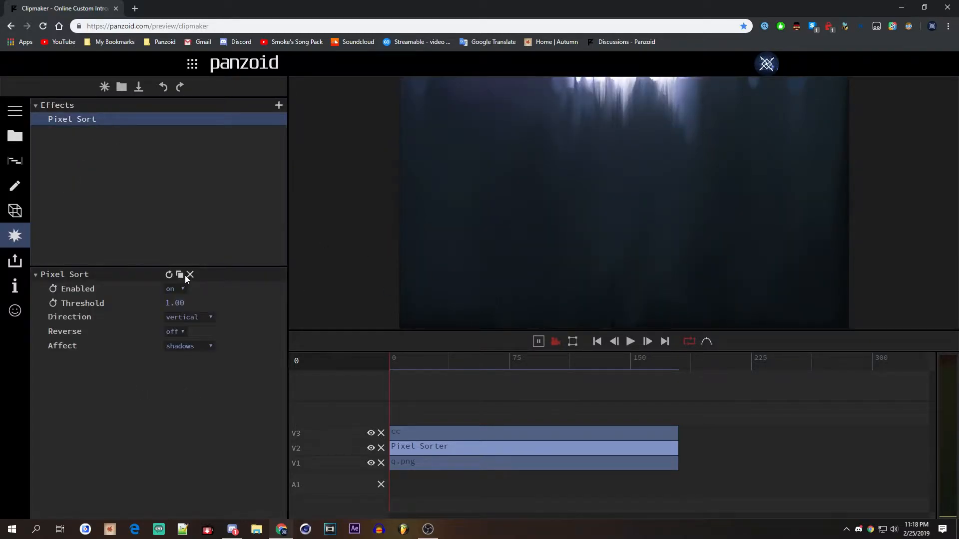
mouse_move(182, 304)
mouse_down()
mouse_move(146, 324)
mouse_move(152, 318)
mouse_up()
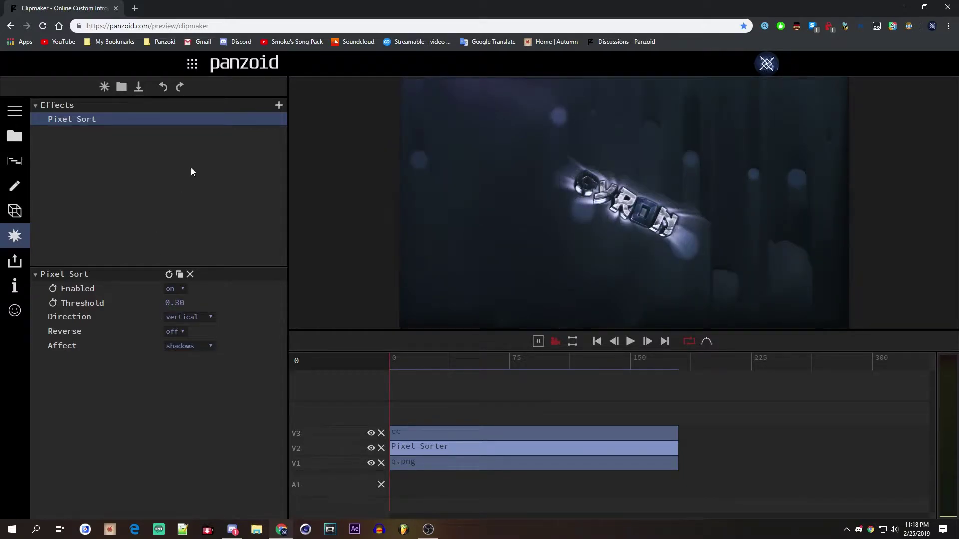
Search 'Pixel' again and re-add the Pixel Sort effect, showing its settings
click(279, 105)
text(p)
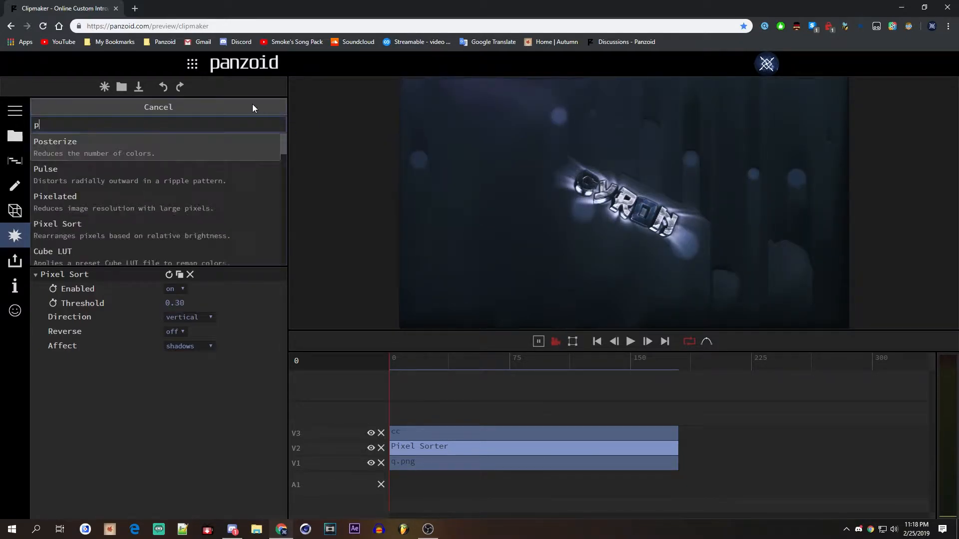
text(ixelk)
key(BackSpace)
key(BackSpace)
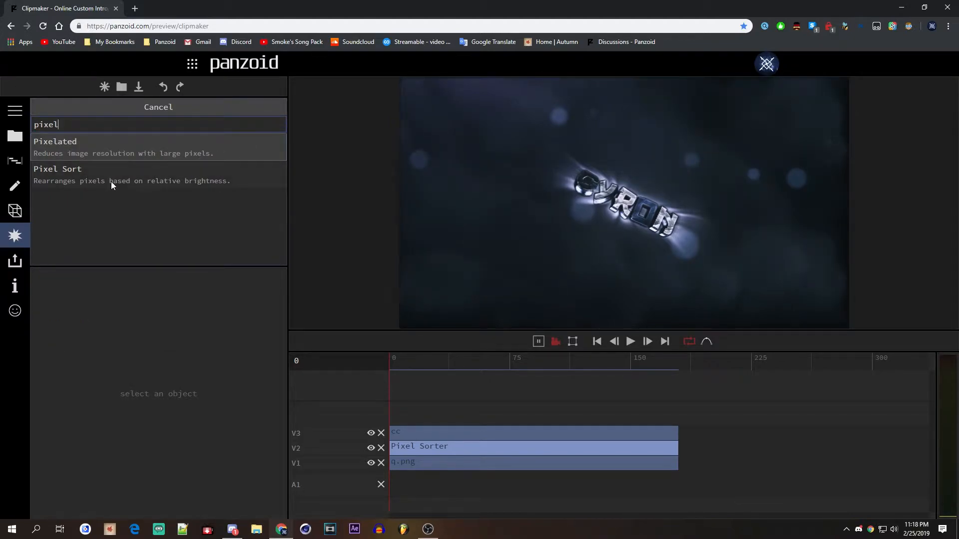
click(126, 186)
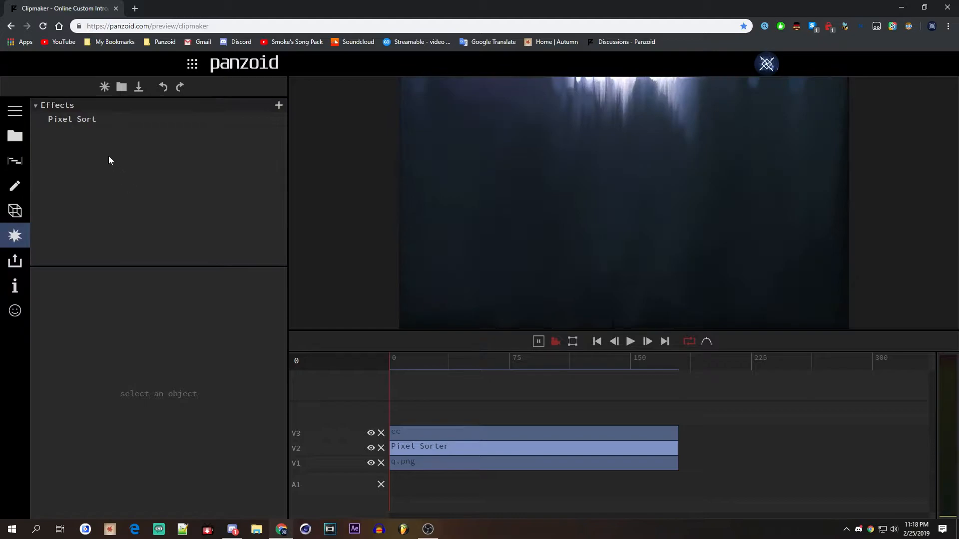
click(113, 119)
Try Pixel Sort affecting highlights with the Threshold pushed to its extreme then about 0.28
drag(154, 302, 158, 317)
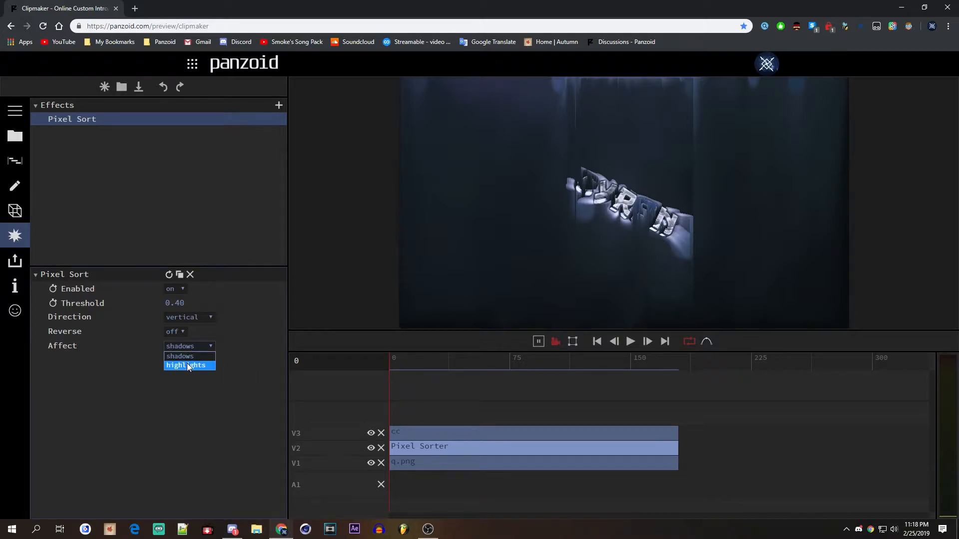
click(196, 352)
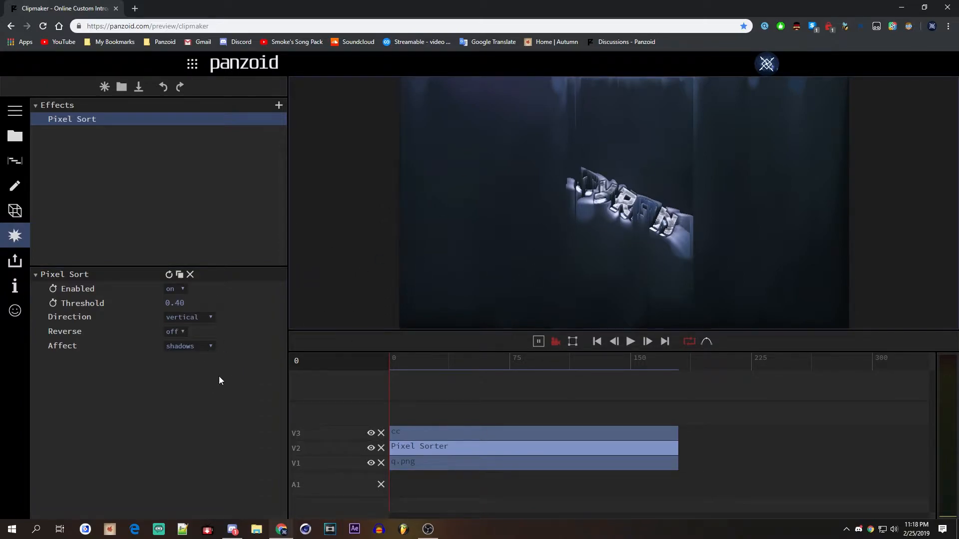
click(182, 349)
click(185, 362)
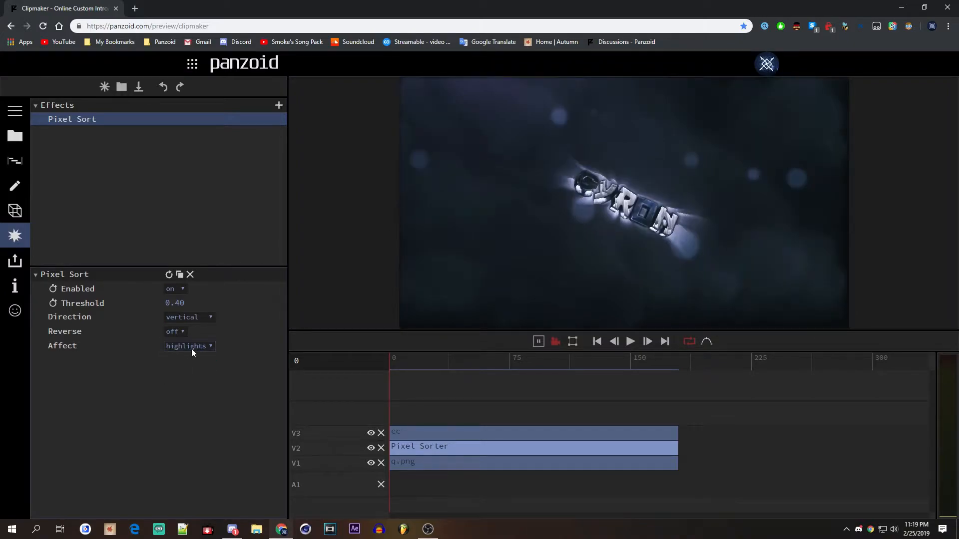
drag(175, 302, 237, 284)
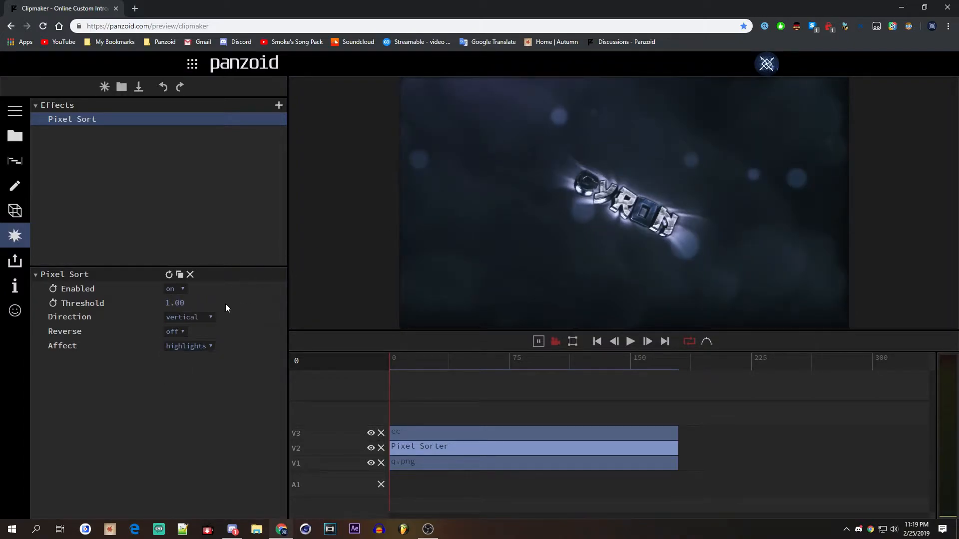
drag(162, 331, 186, 321)
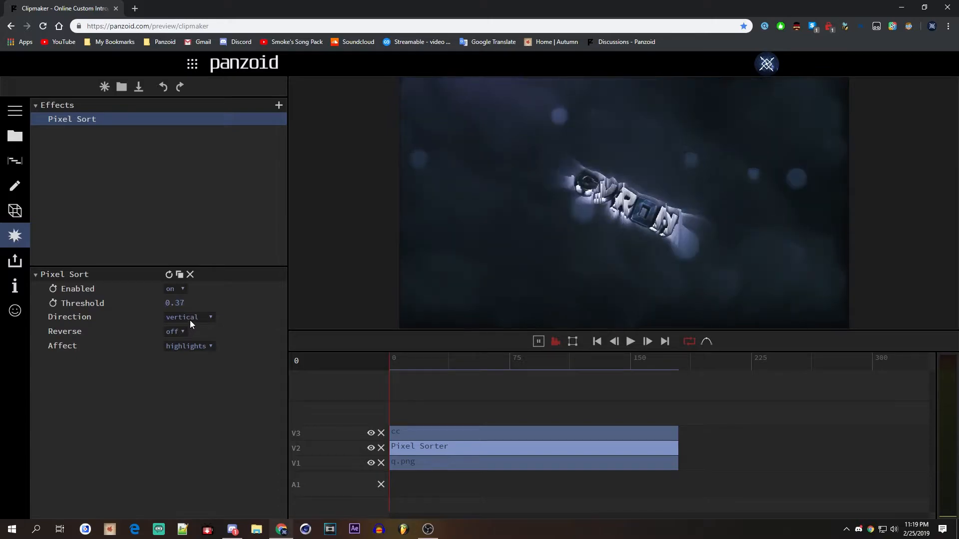
Compare shadows, then settle on Affect highlights with Threshold fine-tuned to 0.30
click(209, 347)
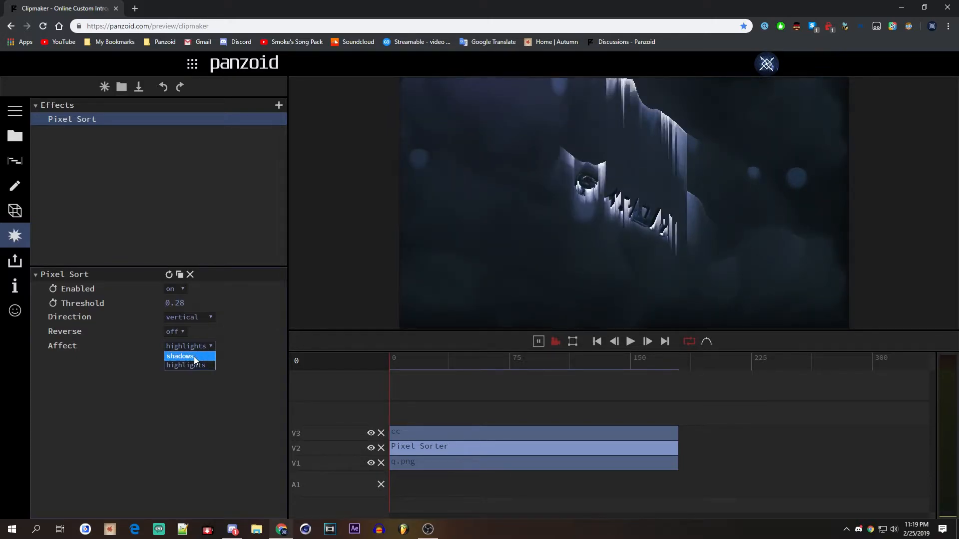
click(194, 355)
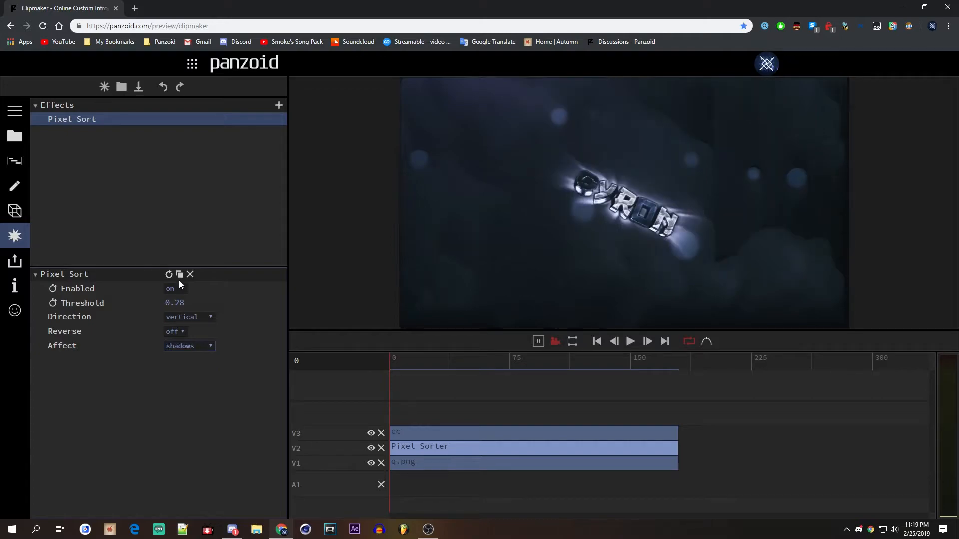
mouse_move(175, 300)
mouse_down()
mouse_move(203, 298)
mouse_move(192, 314)
mouse_up()
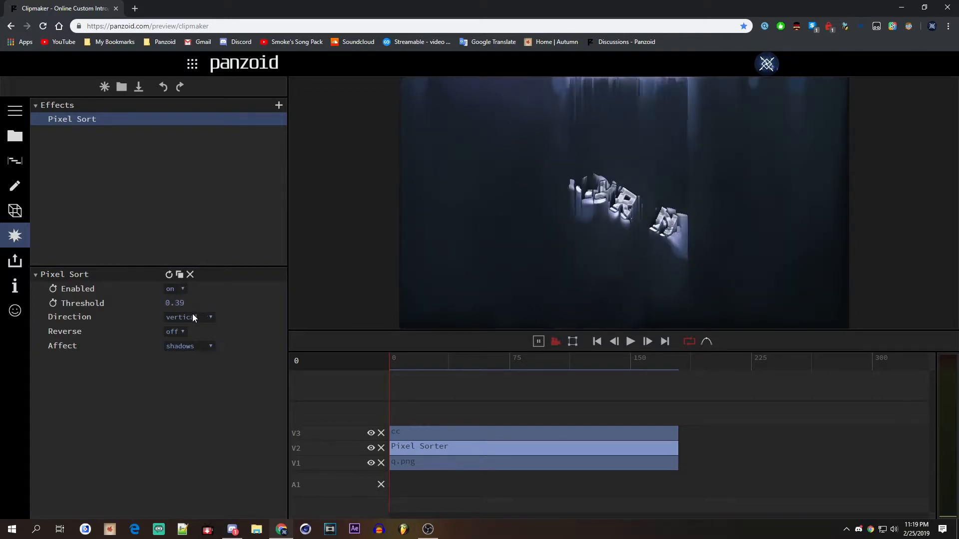
click(174, 347)
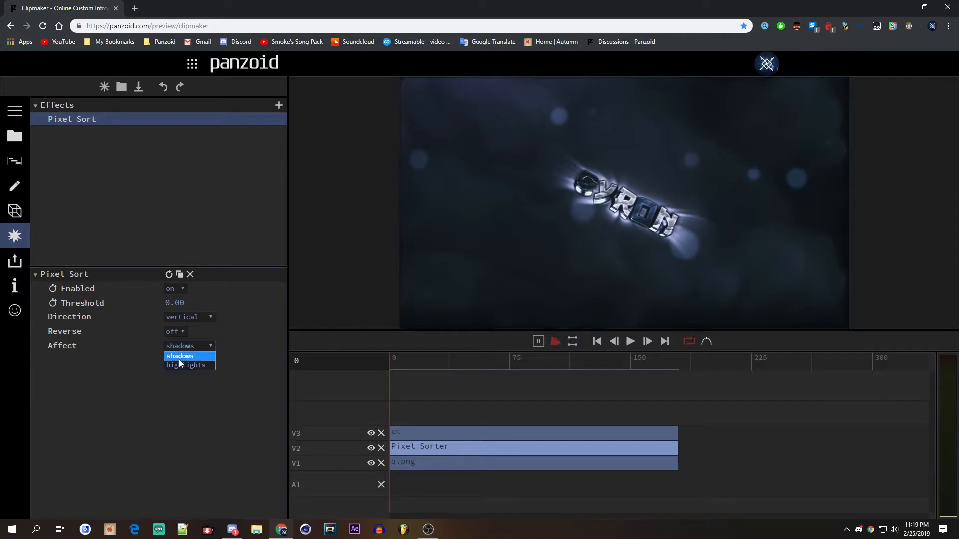
click(179, 365)
drag(176, 302, 194, 302)
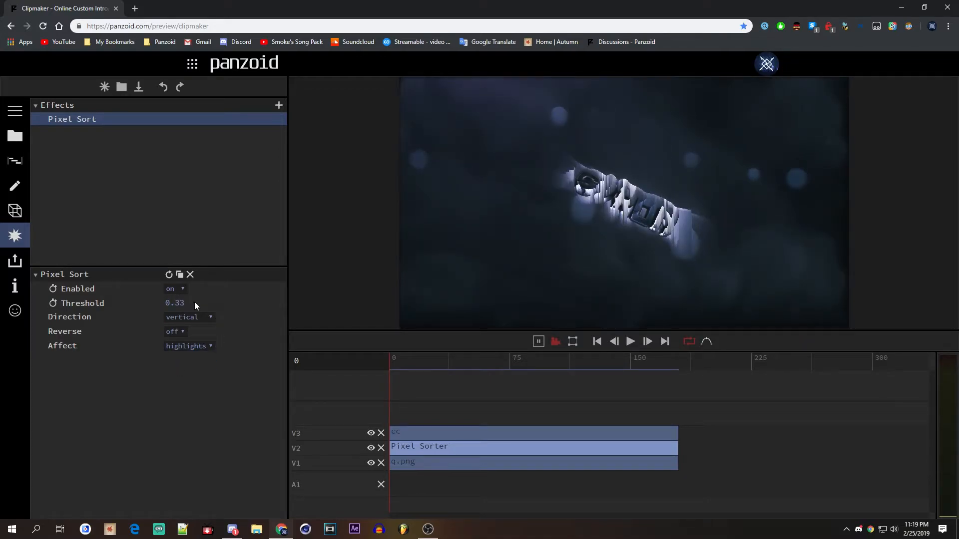
drag(194, 301, 192, 304)
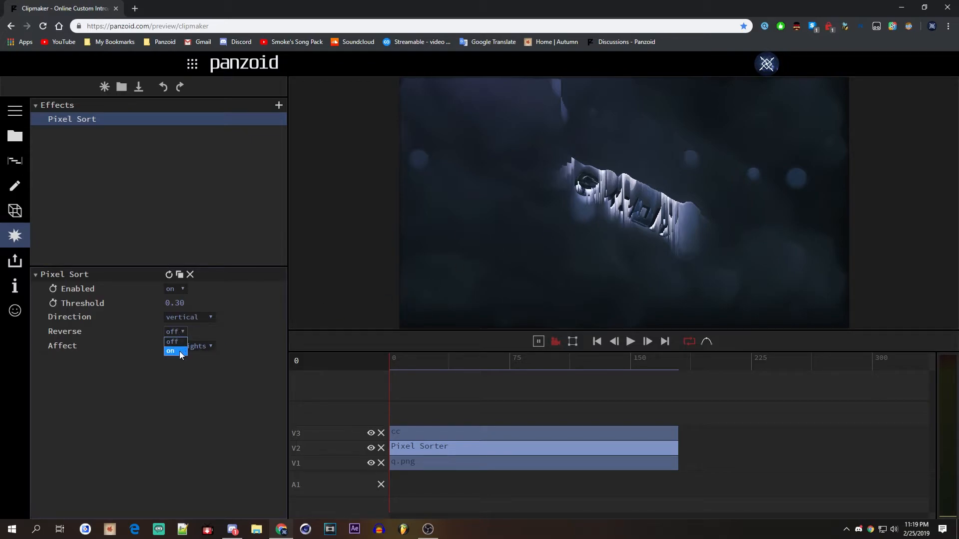
Try Reverse on and off, then set the sort Direction to horizontal
click(177, 351)
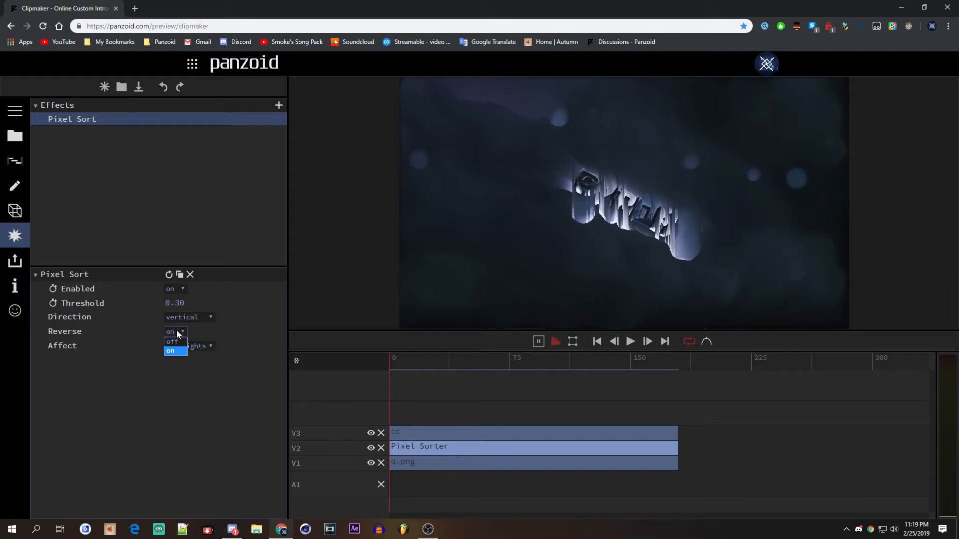
click(173, 341)
click(200, 318)
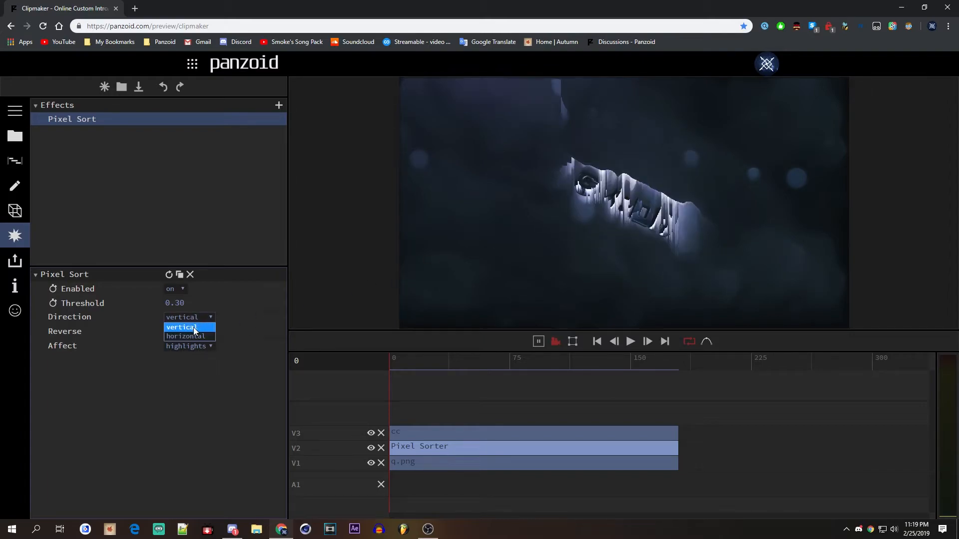
click(187, 335)
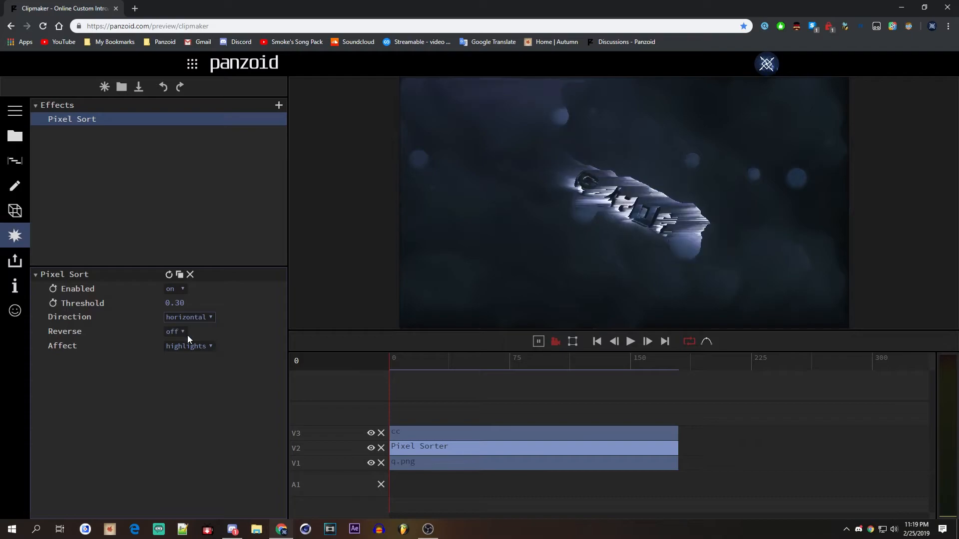
Experiment with the Threshold and drop it to 0.00 for full horizontal streaks
mouse_move(180, 302)
mouse_down()
mouse_move(191, 299)
mouse_move(197, 318)
mouse_up()
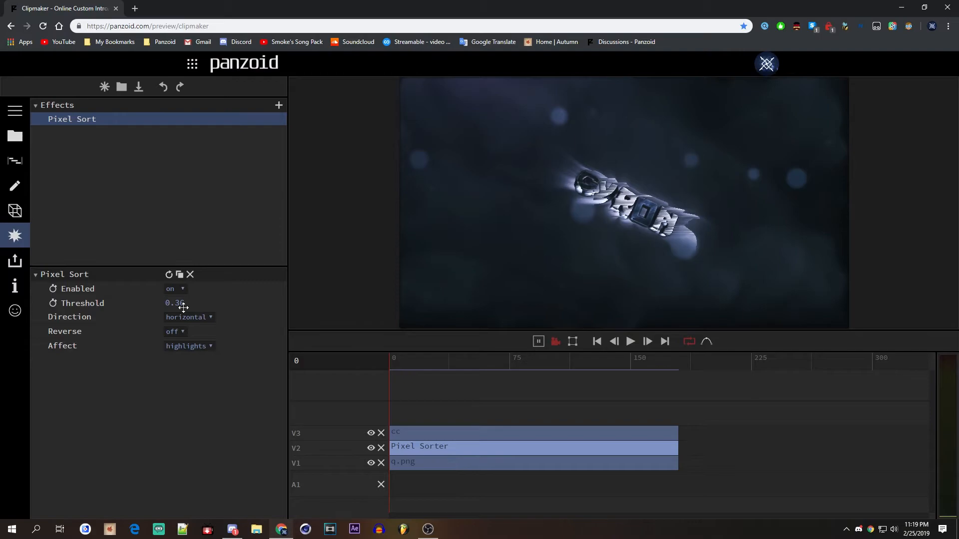
drag(183, 307, 188, 305)
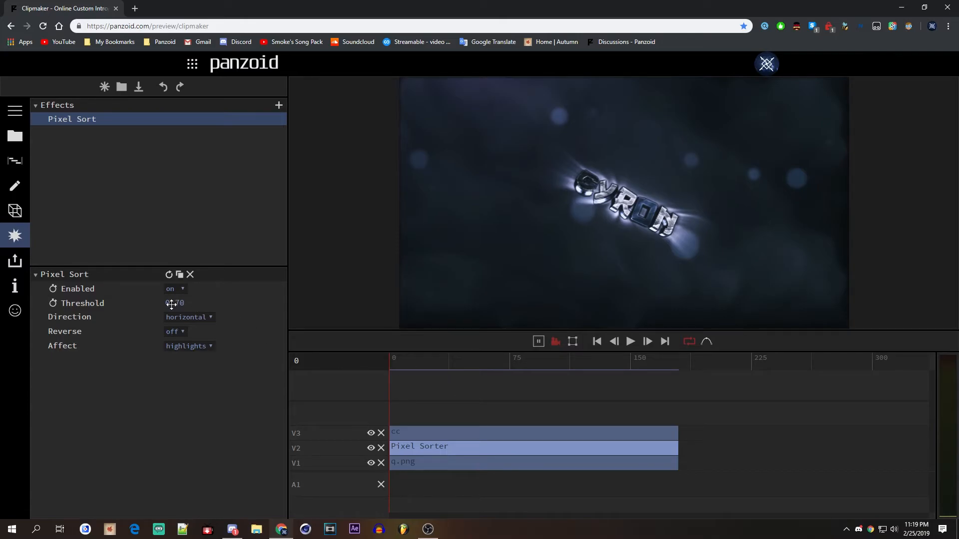
drag(169, 309, 479, 395)
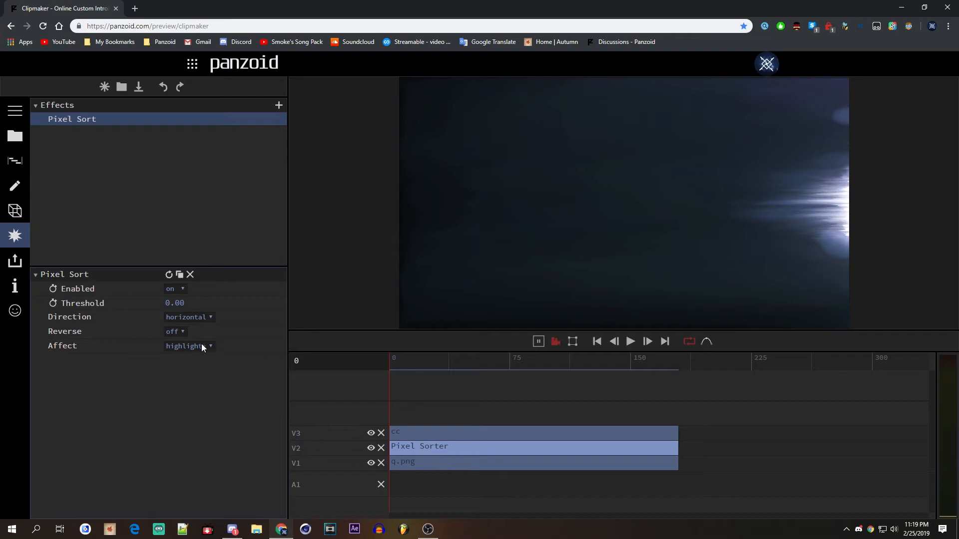
Keyframe Threshold 1.00 at frame 38 and 0.00 at frame 52
click(450, 367)
click(175, 304)
text(1)
key(Return)
click(53, 304)
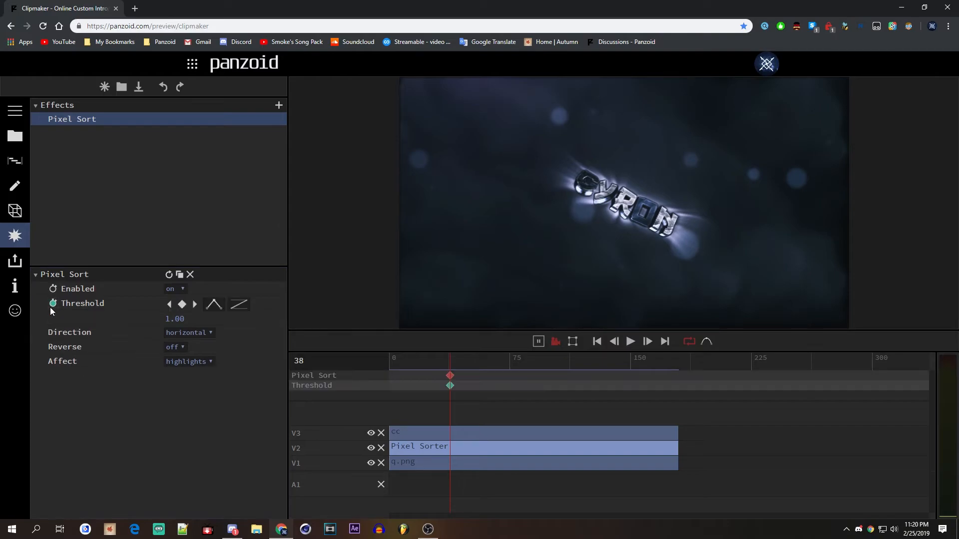
click(473, 366)
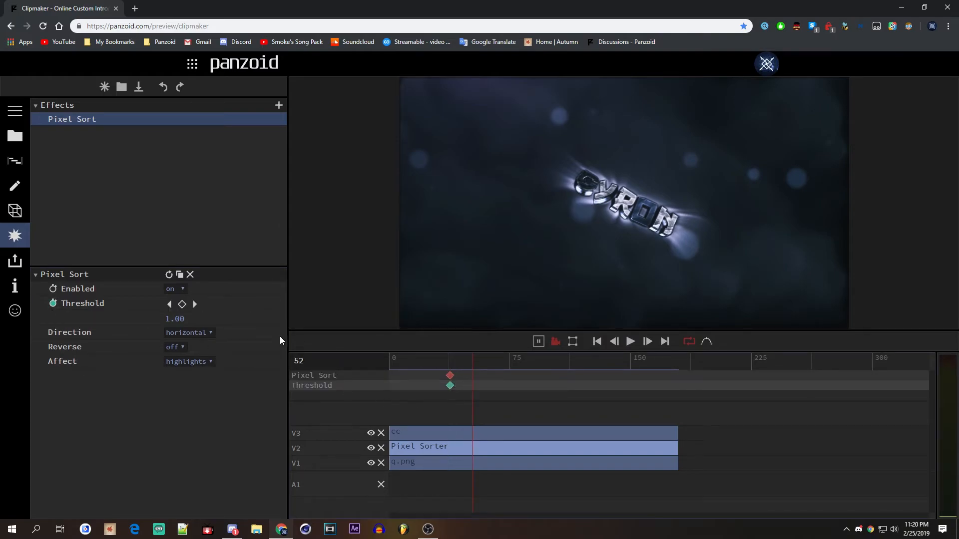
click(174, 319)
text(0)
key(Return)
Keyframe Threshold back to 1.00 at frame 68, preview the glitch and switch to vertical sorting
click(498, 366)
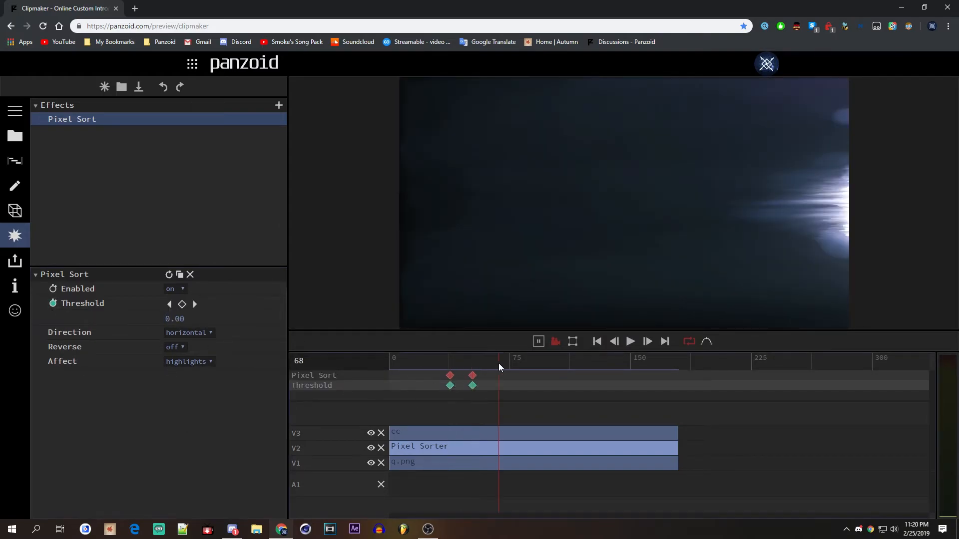
click(175, 319)
text(1)
key(Return)
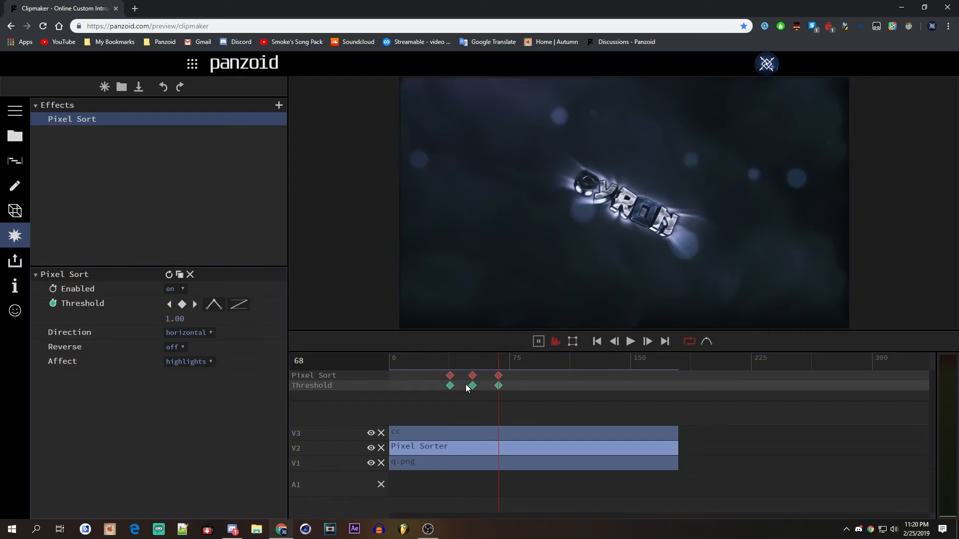
click(448, 363)
key(space)
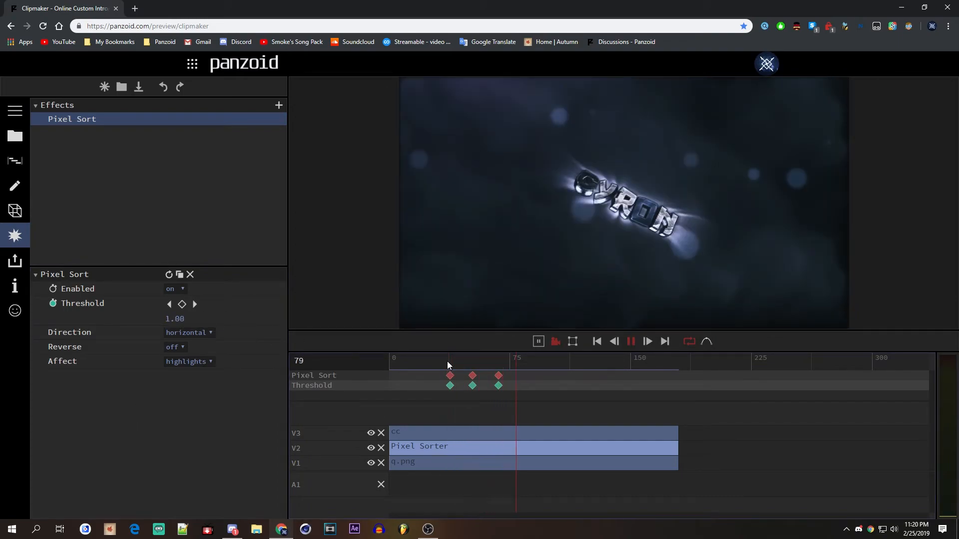
key(space)
click(191, 333)
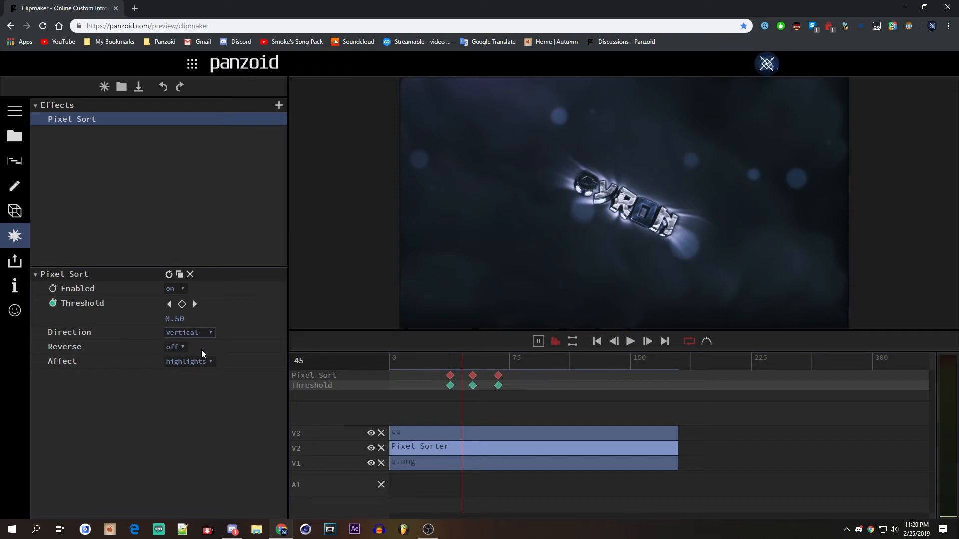
Replay the glitch preview and try Reverse sorting on, leaving it off
key(space)
key(space)
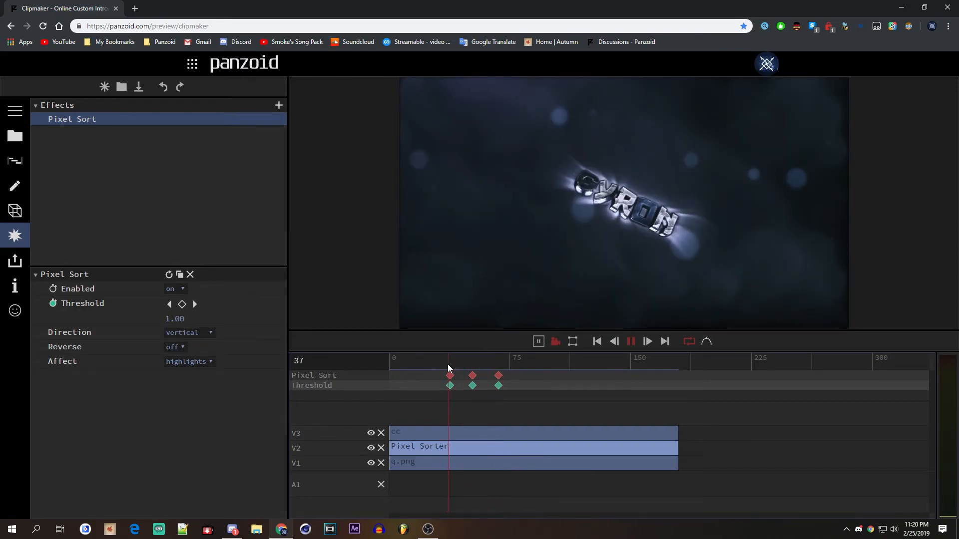
key(space)
key(space)
click(176, 347)
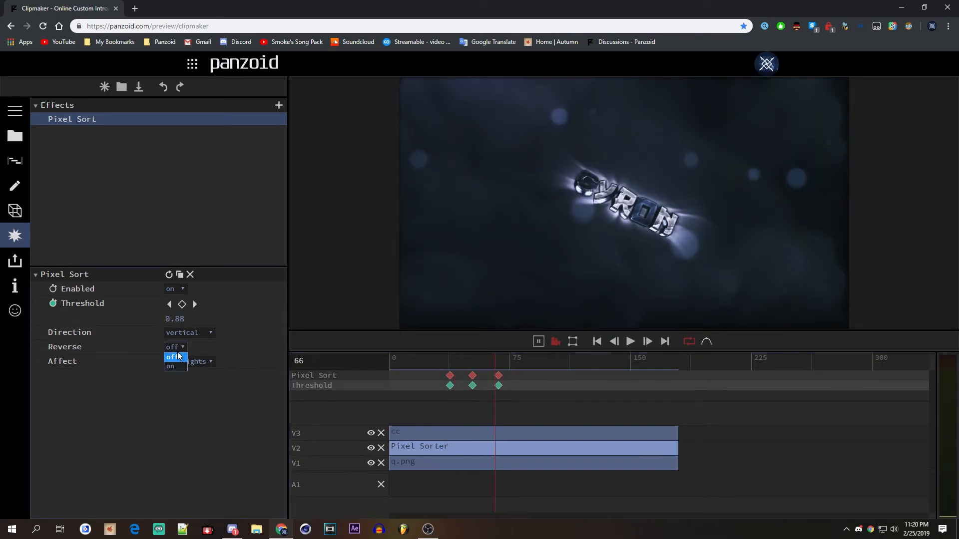
click(170, 366)
click(445, 365)
key(space)
key(space)
click(176, 348)
key(space)
key(space)
Scrub across the transition keyframes and make the sort affect shadows
click(448, 370)
drag(449, 368, 465, 366)
drag(465, 365, 471, 365)
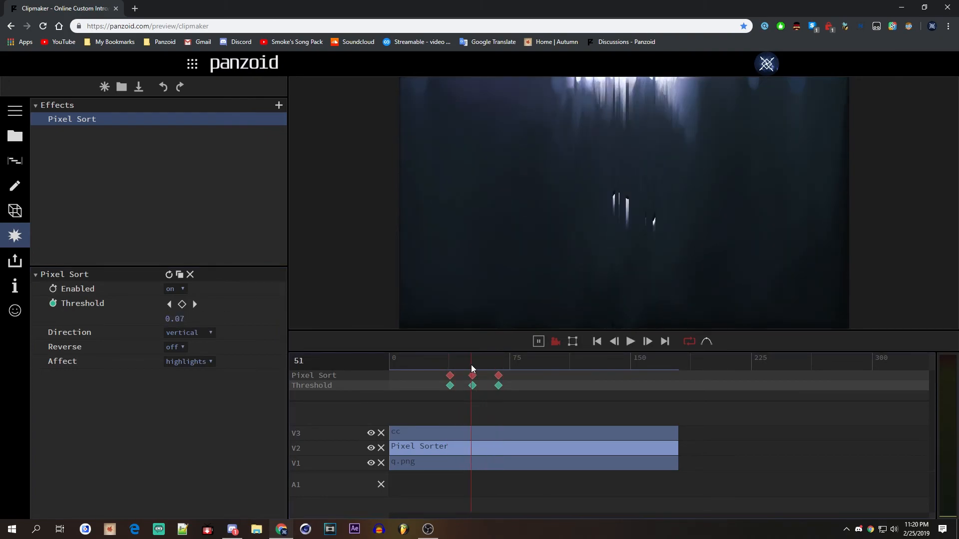
click(198, 363)
click(190, 373)
click(431, 366)
key(space)
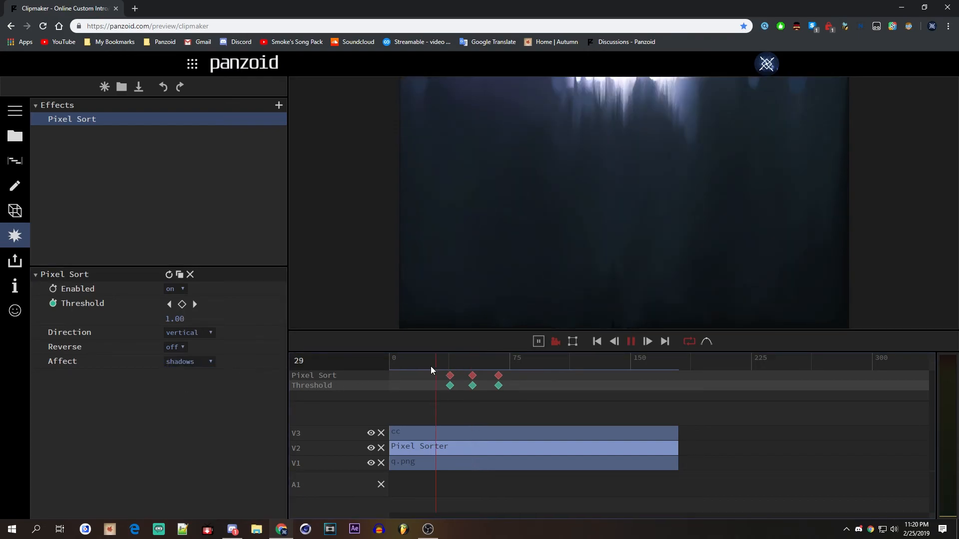
key(space)
click(446, 363)
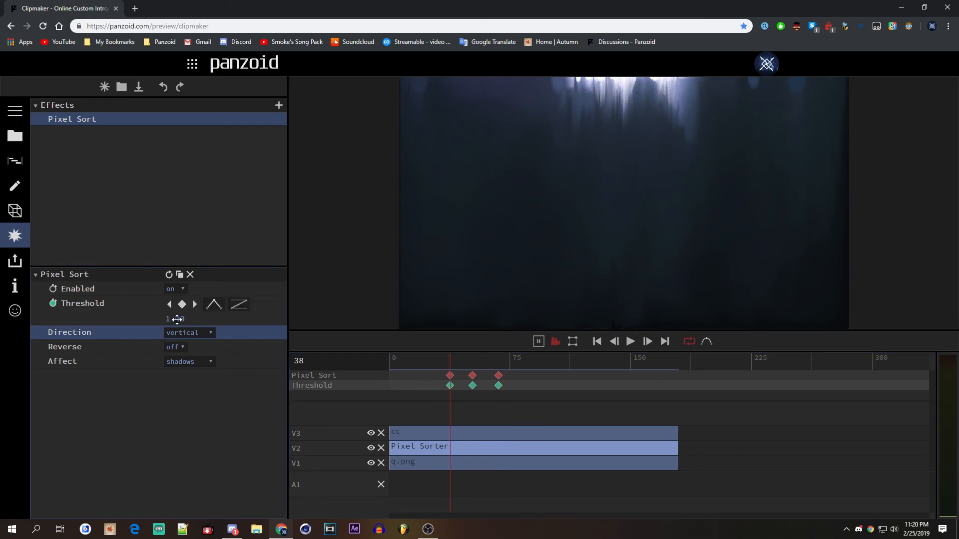
click(194, 304)
click(442, 363)
key(space)
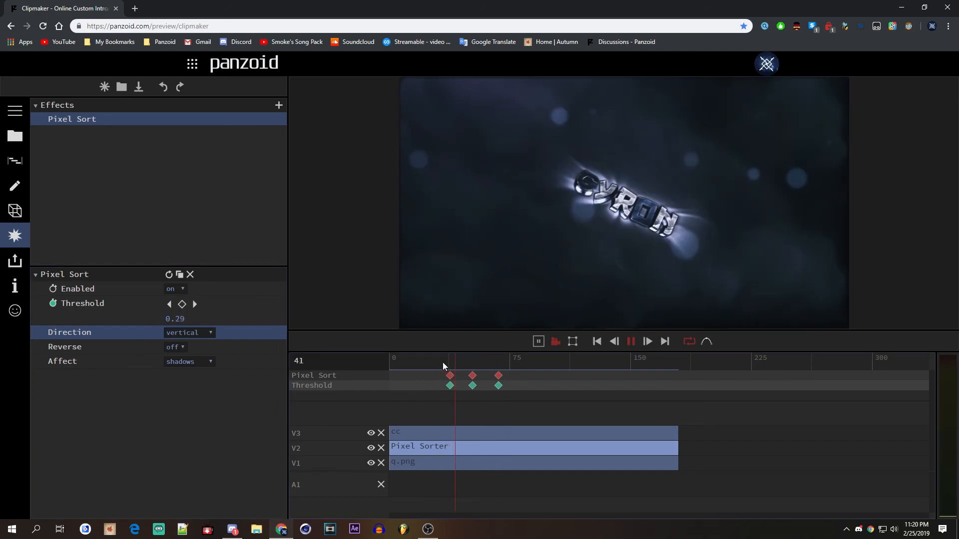
key(space)
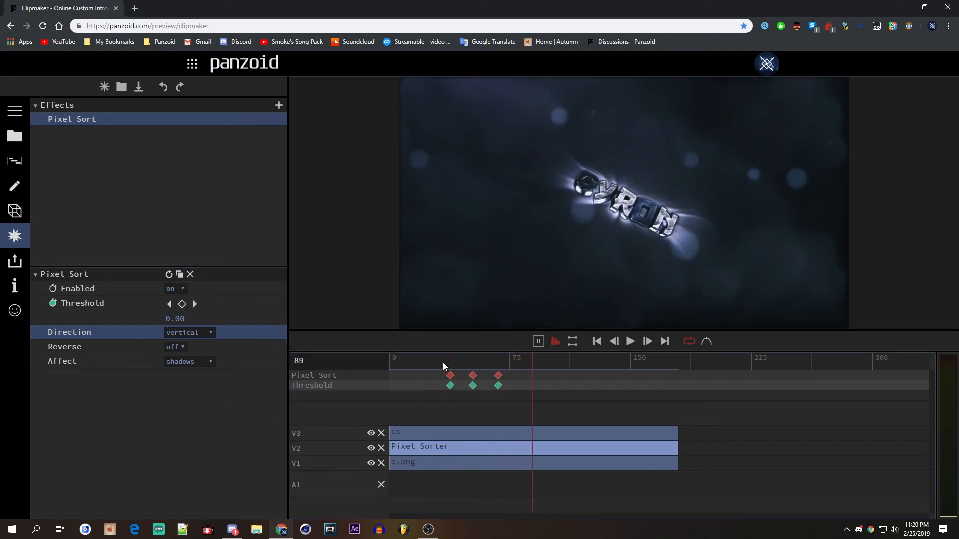